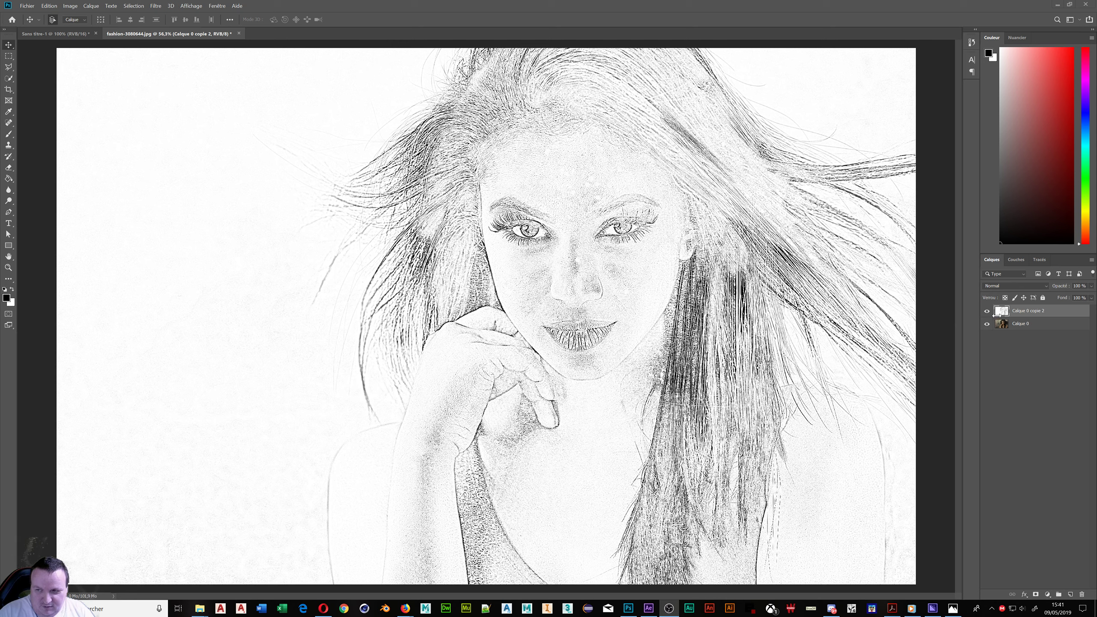
Delete the existing sketch layer "Calque 0 copie 2" and duplicate the colour photo layer "Calque 0"
left_click(984, 312)
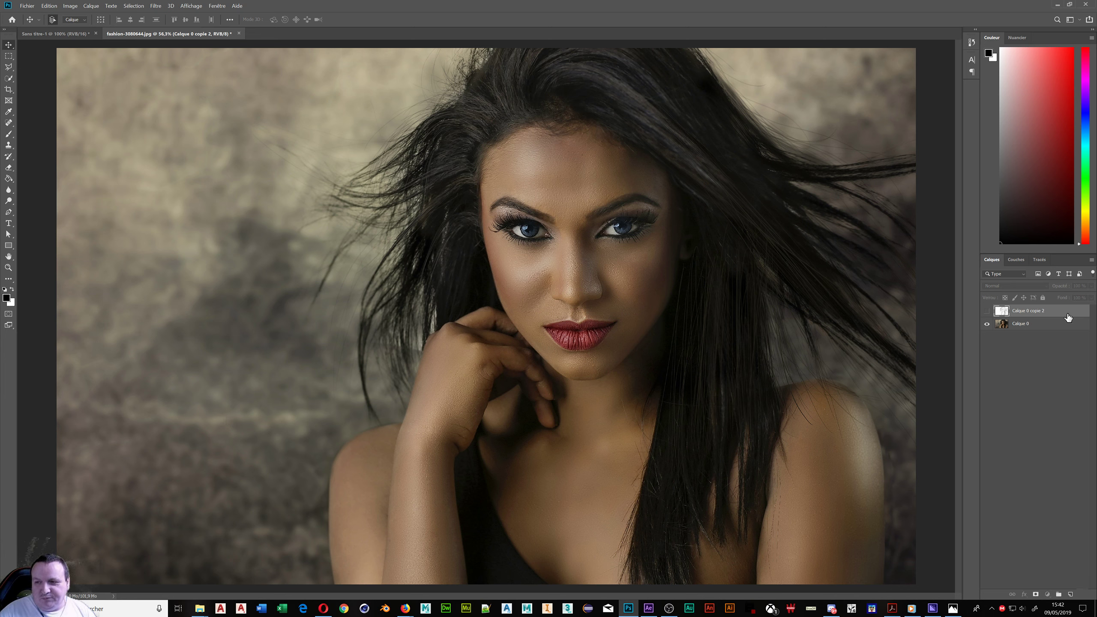
key("Delete")
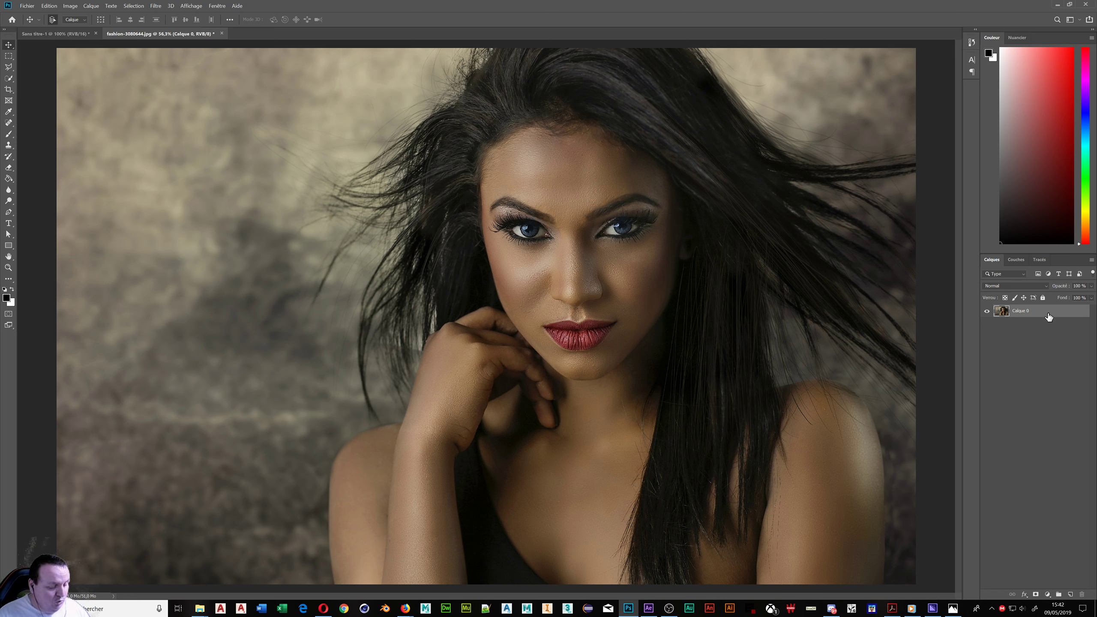
key("ctrl+j")
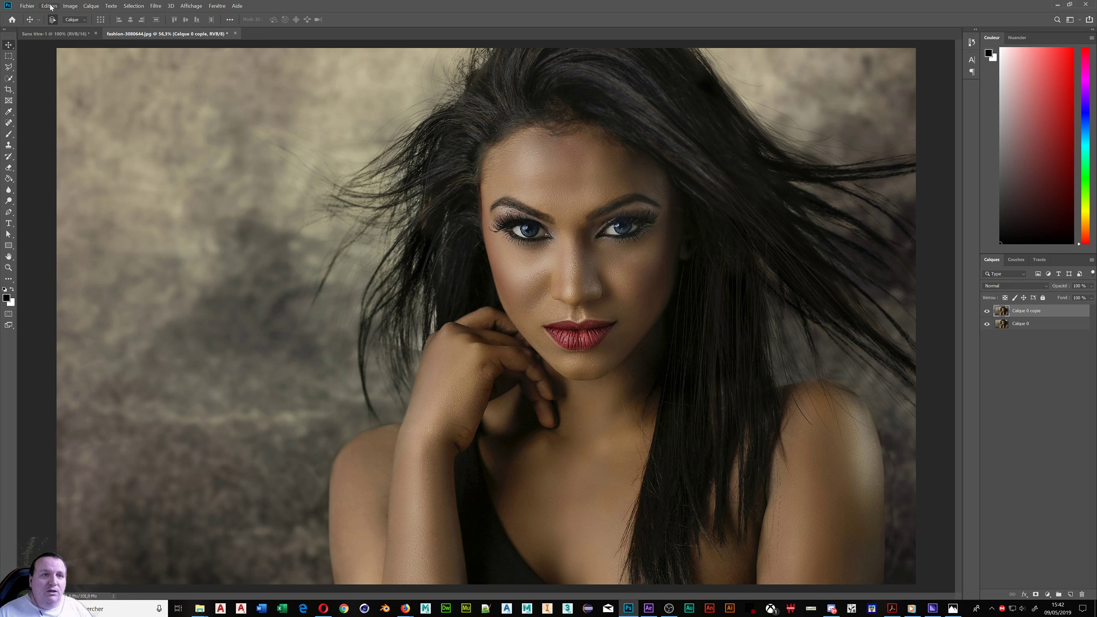
Convert the duplicated photo layer to grayscale with the Noir et blanc adjustment, keeping its default preset
left_click(73, 6)
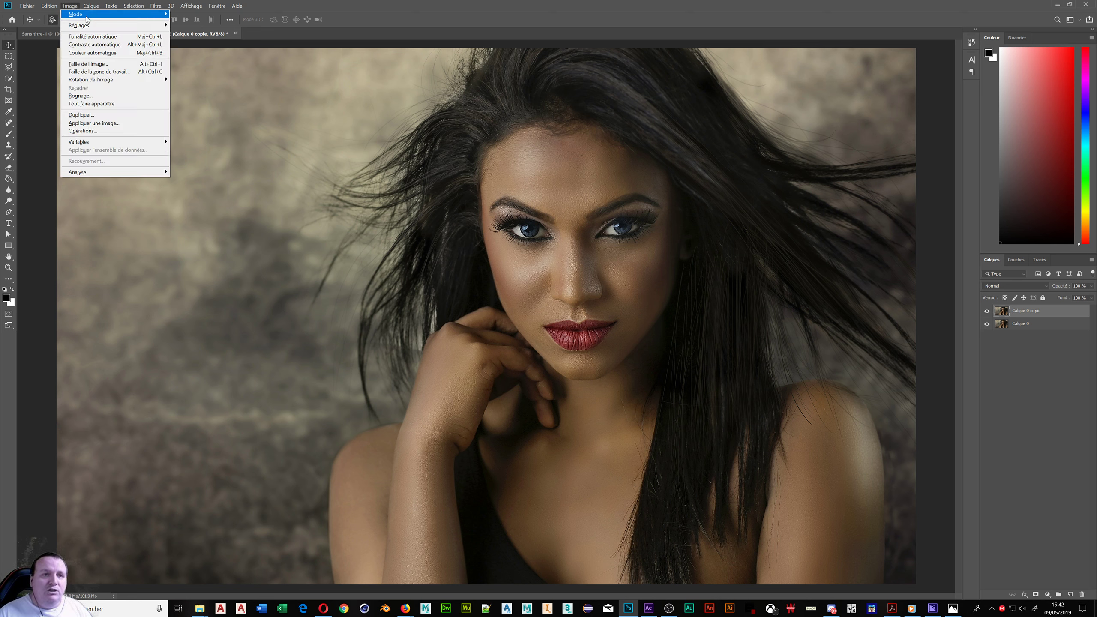
mouse_move(164, 29)
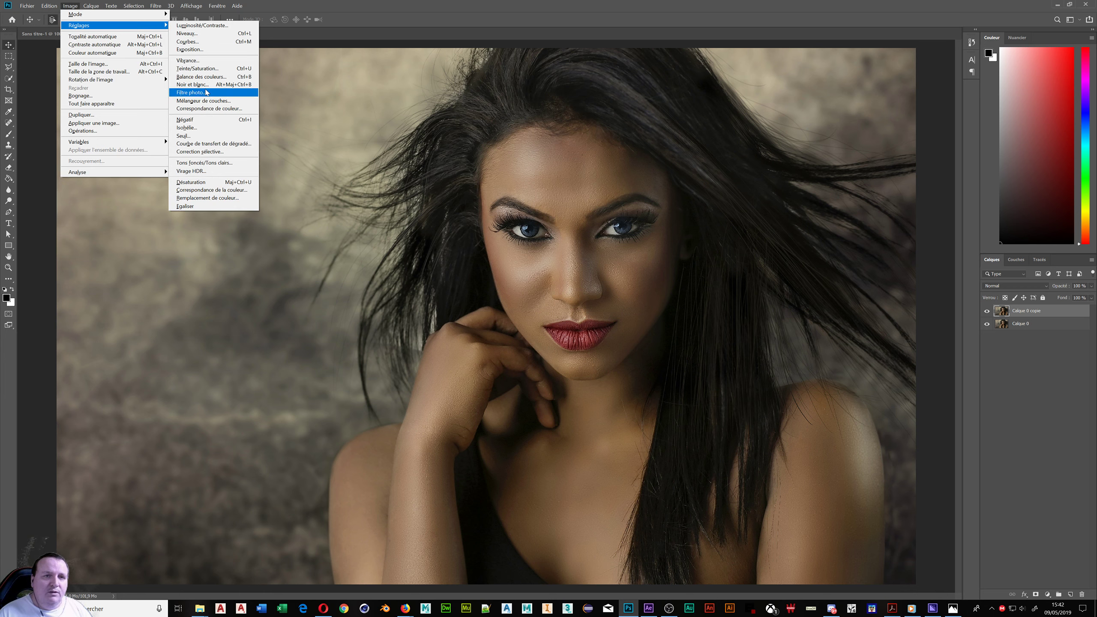
left_click(203, 84)
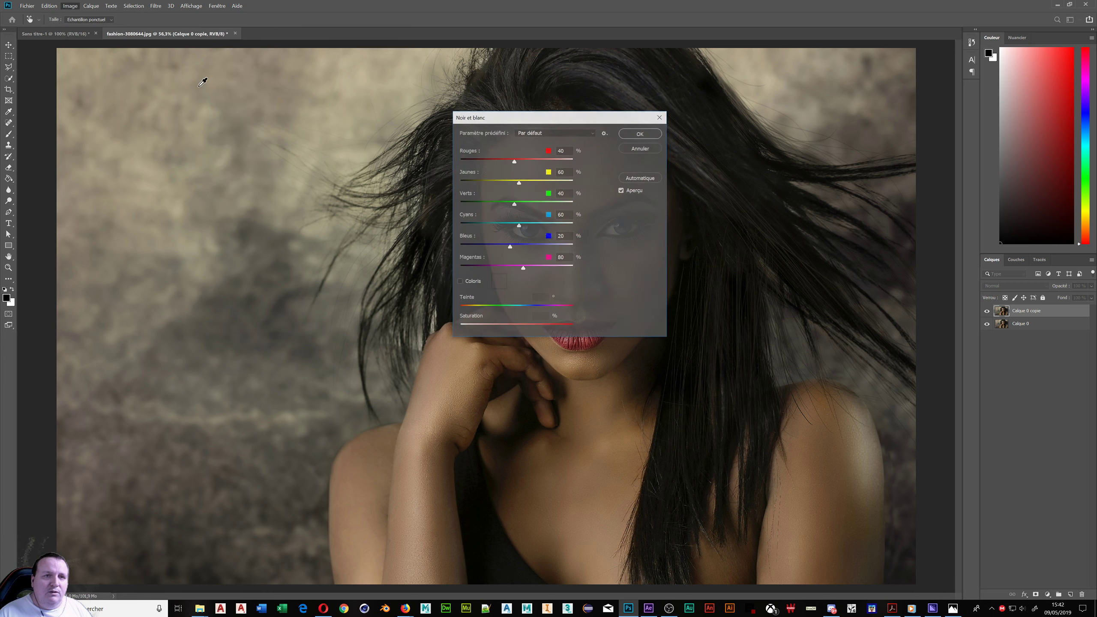
left_click(624, 133)
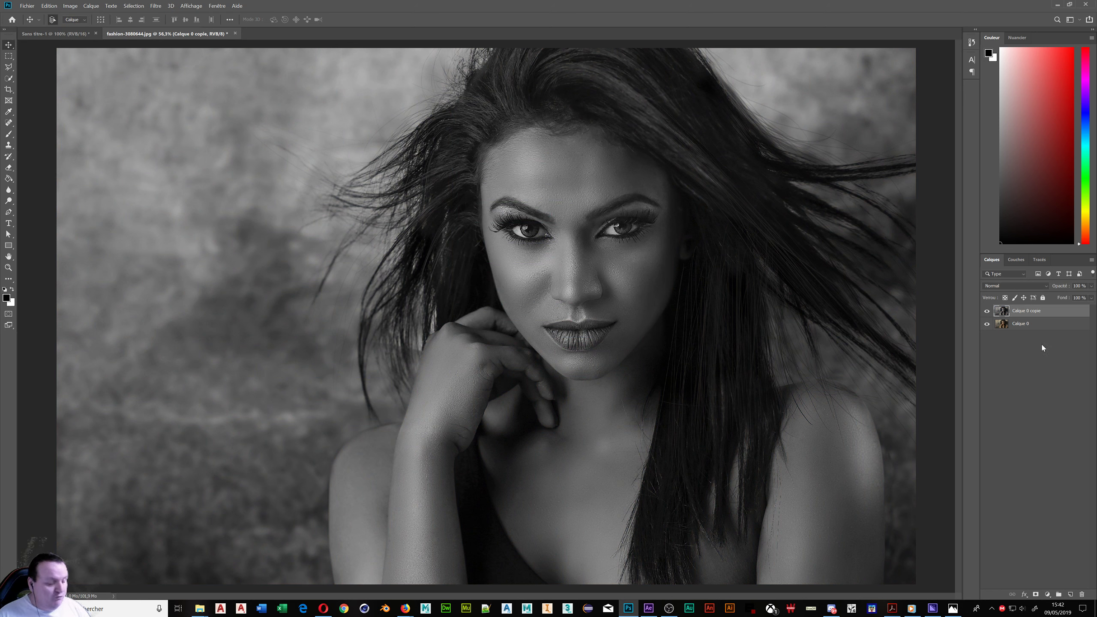
Add an inverted copy of the black-and-white layer and set its blend mode to "Densité couleur -"
key("ctrl+j")
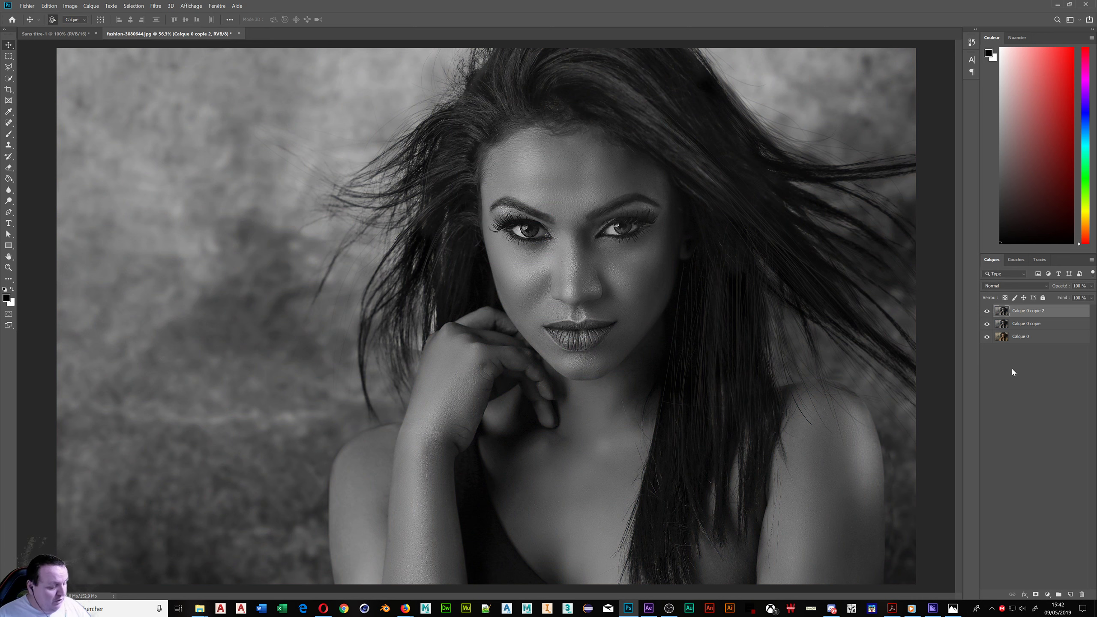
key("ctrl+i")
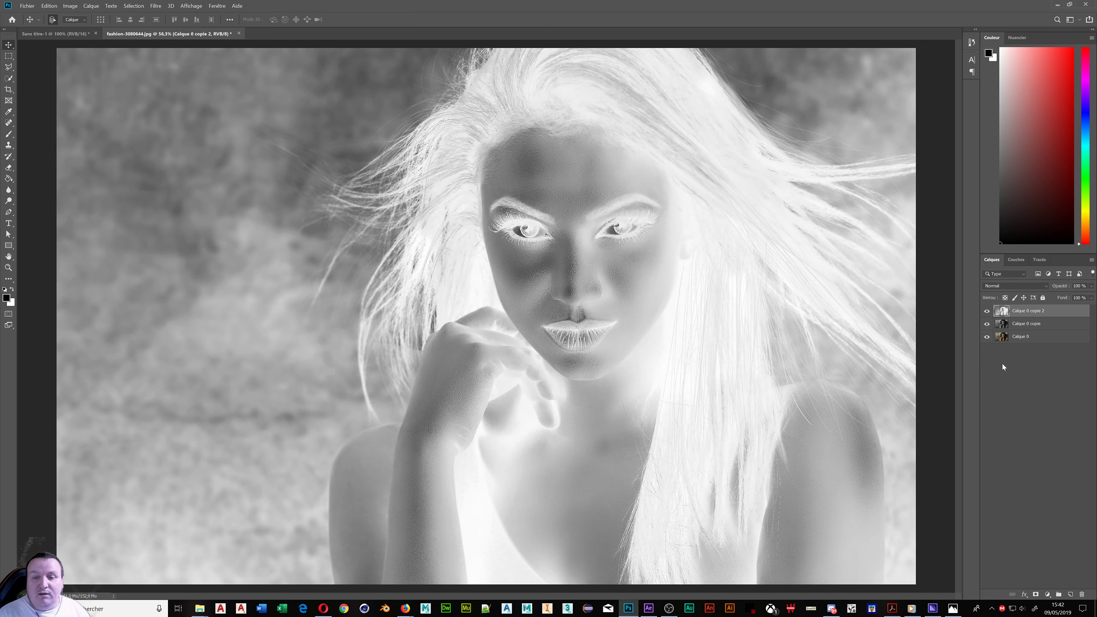
left_click(1005, 288)
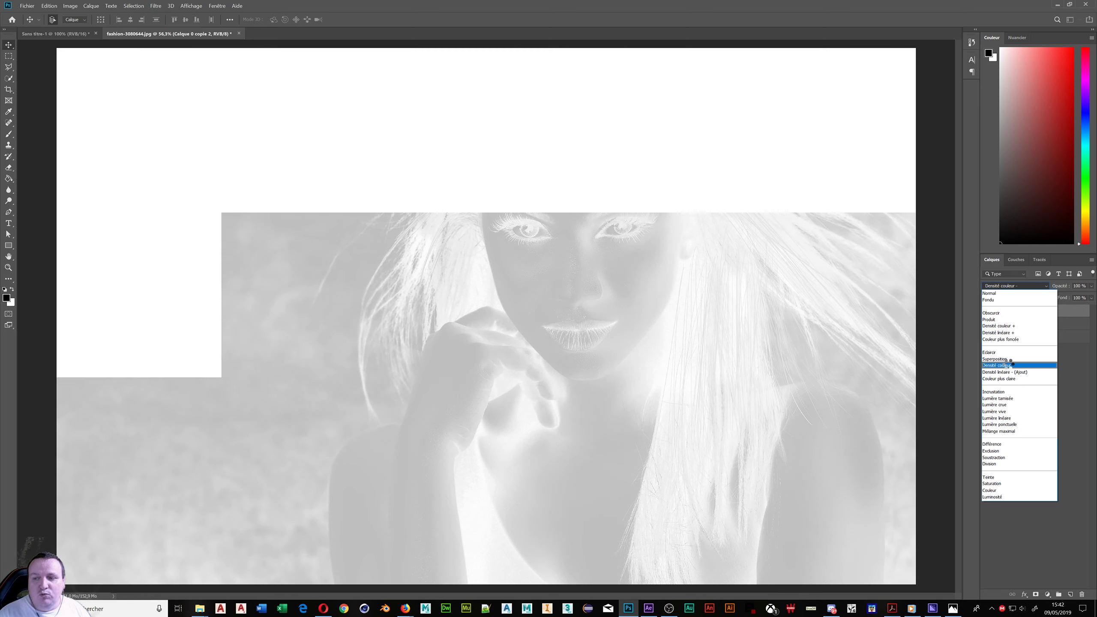
left_click(1009, 365)
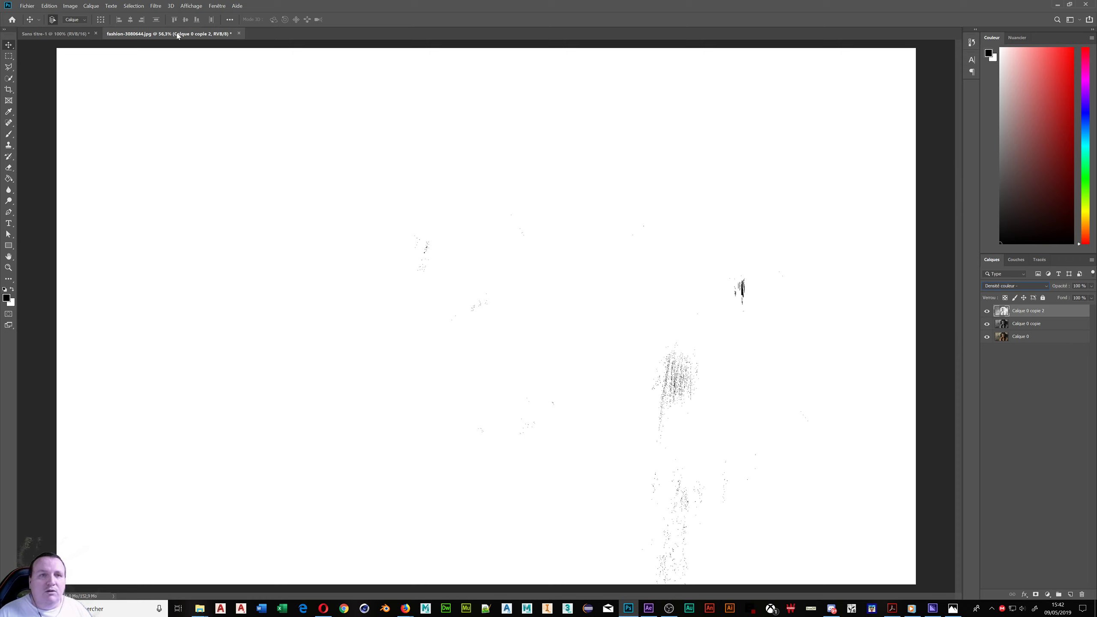
Apply a Gaussian blur with a radius of 170,5 pixels to the inverted layer
left_click(155, 7)
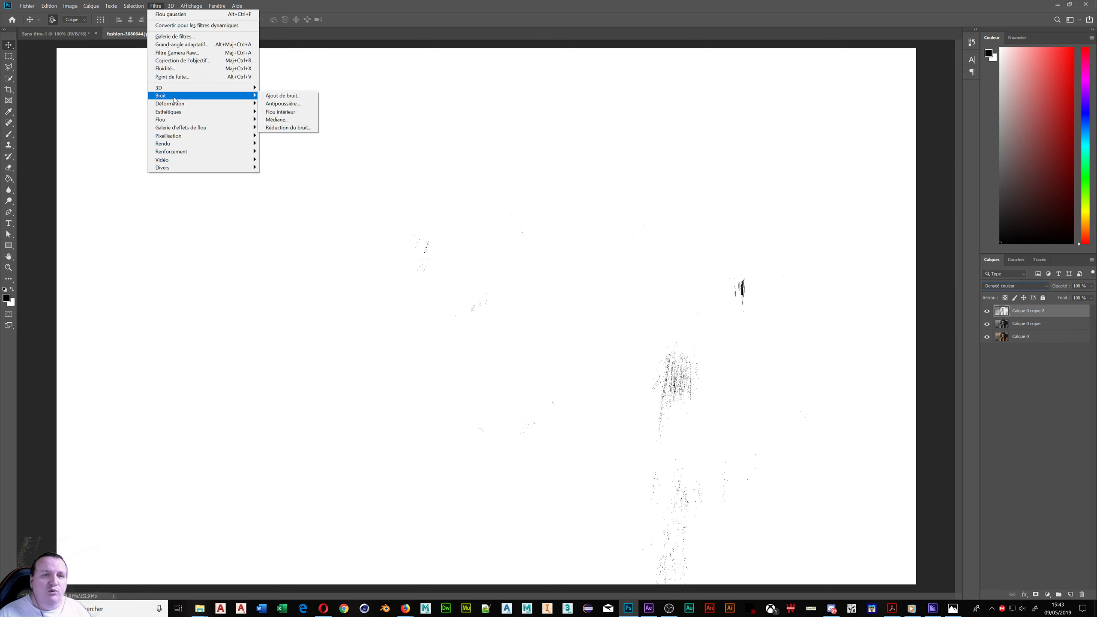
mouse_move(184, 120)
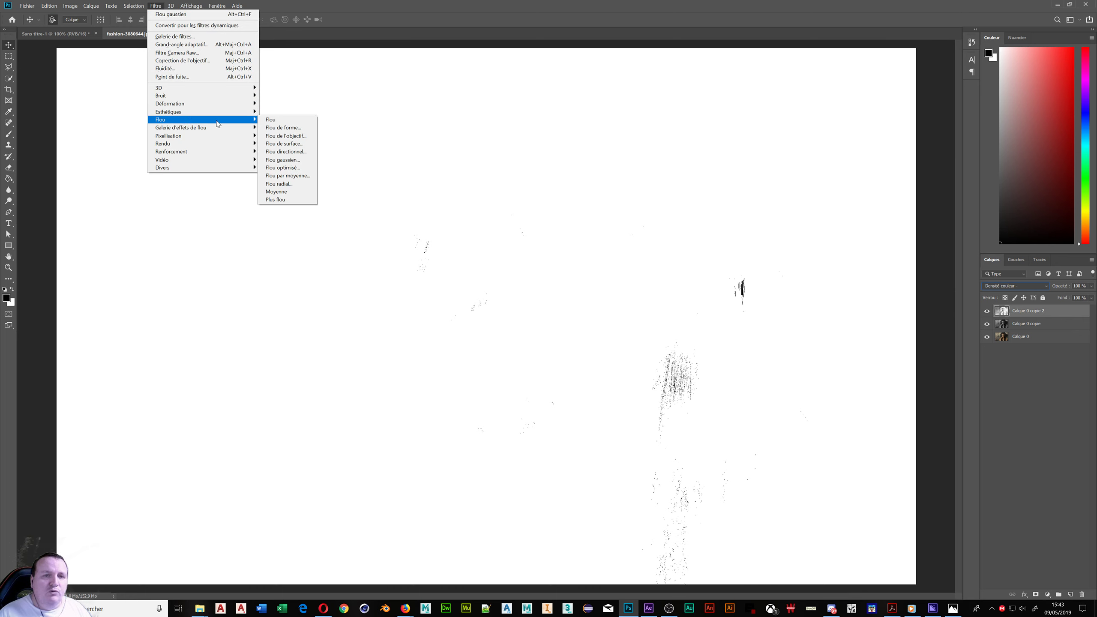
left_click(285, 160)
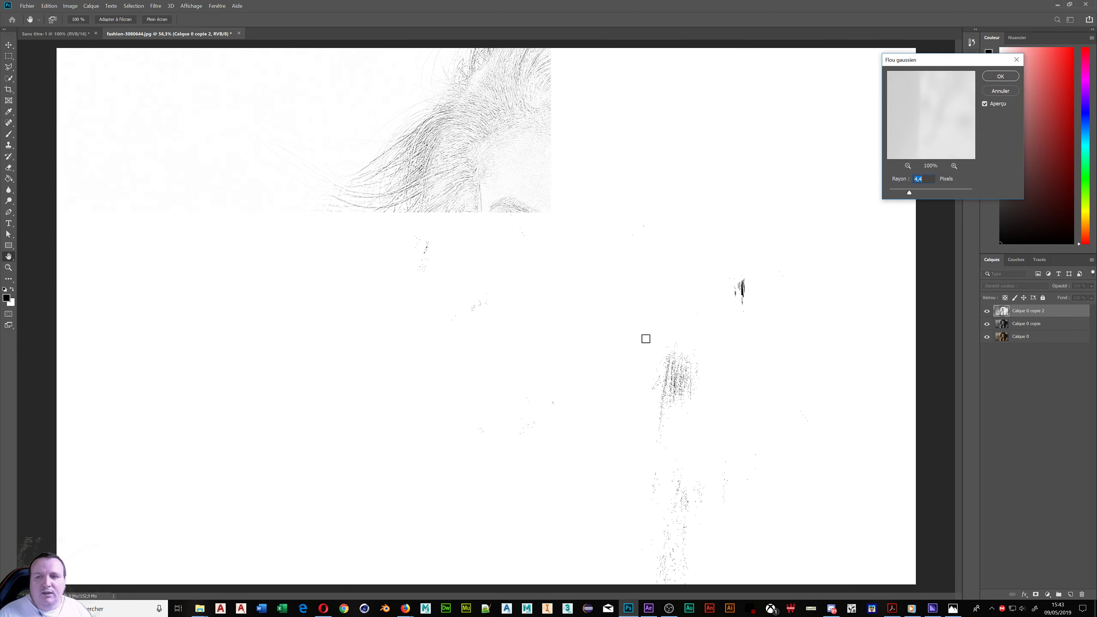
left_click_drag(911, 195, 893, 192)
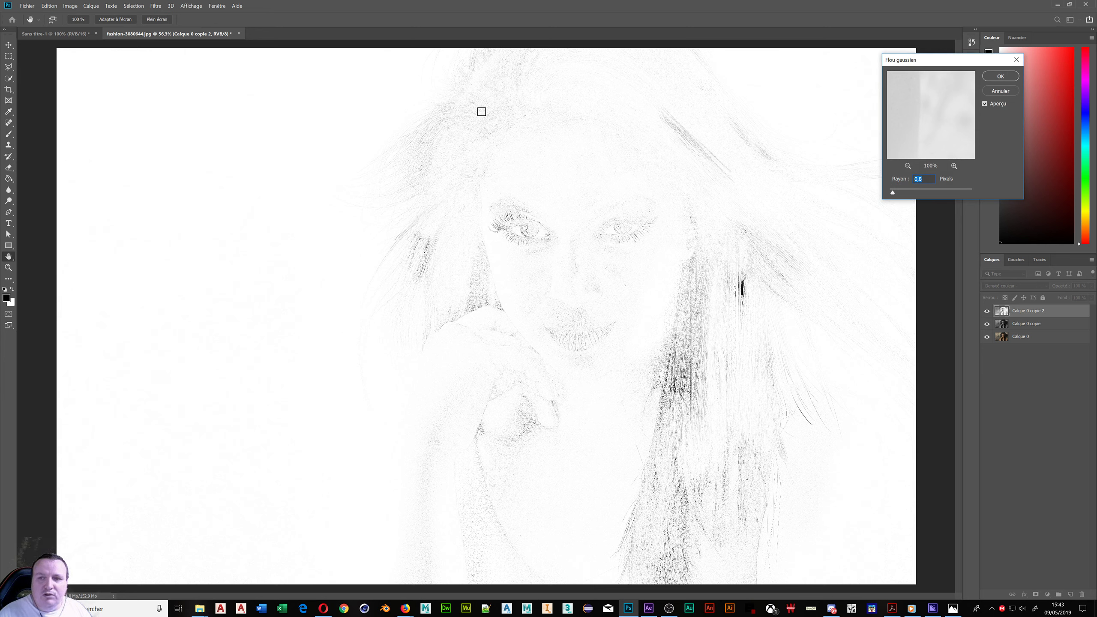
left_click_drag(893, 193, 941, 197)
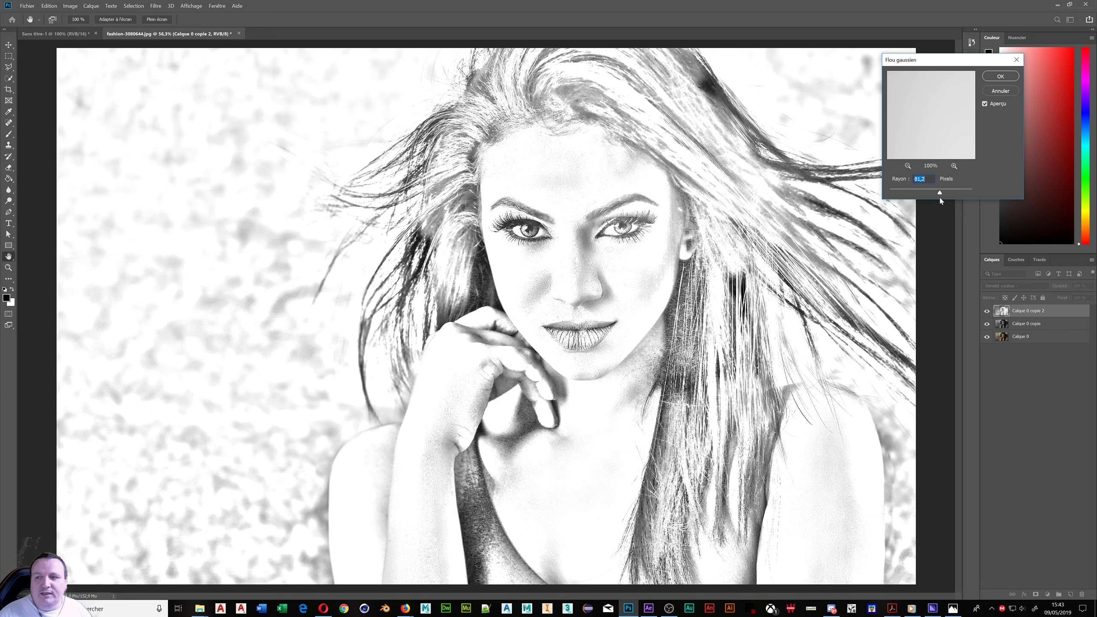
left_click_drag(940, 197, 992, 191)
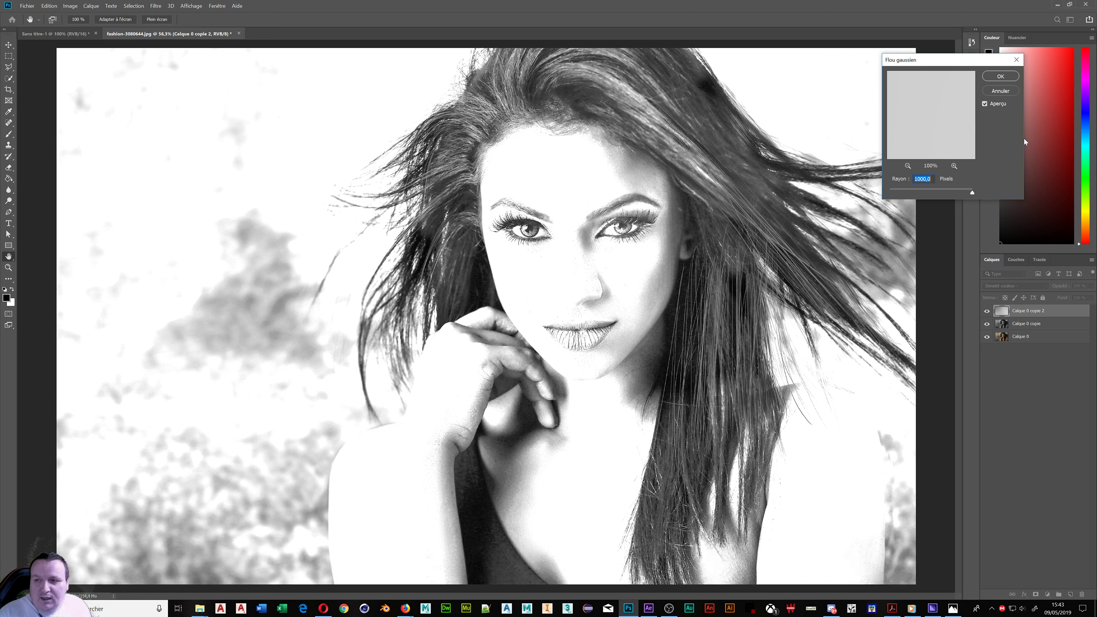
left_click(944, 189)
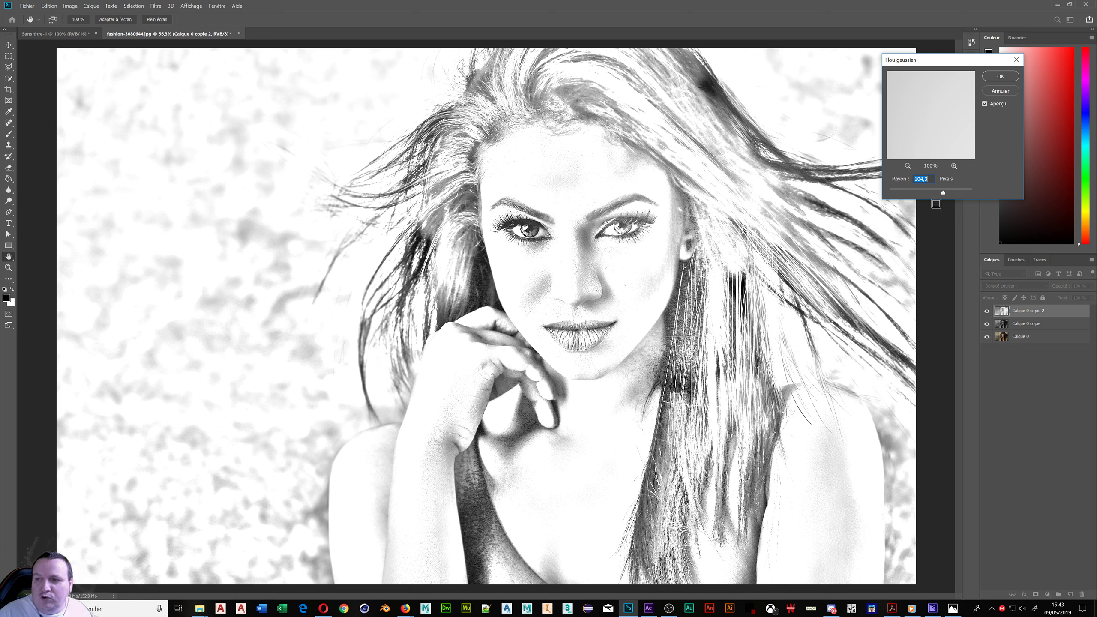
left_click_drag(947, 196, 950, 195)
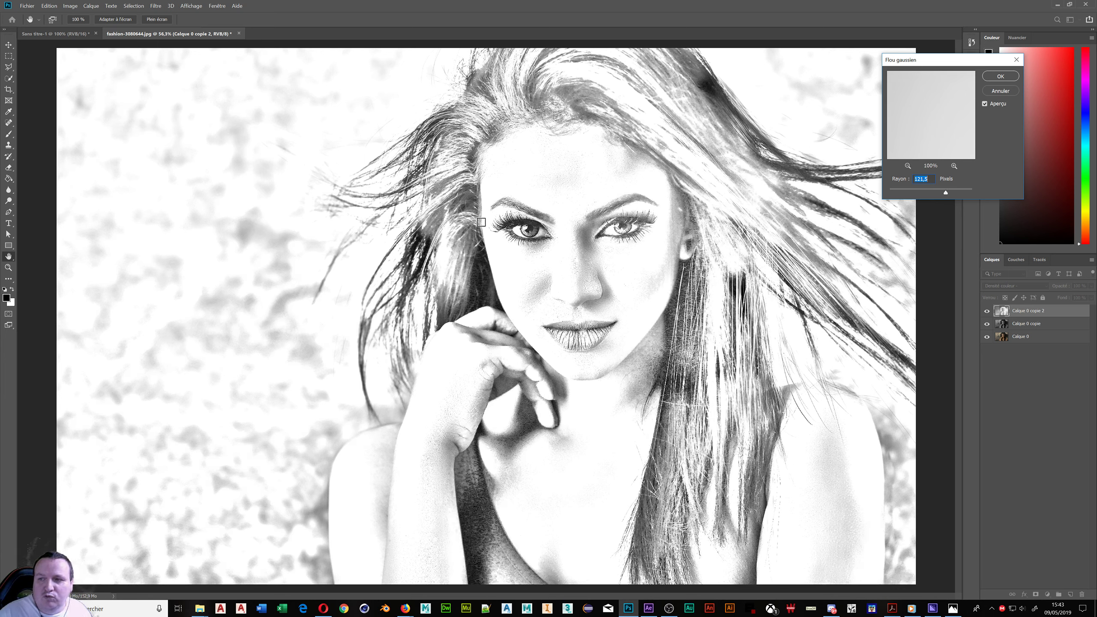
left_click_drag(946, 193, 954, 195)
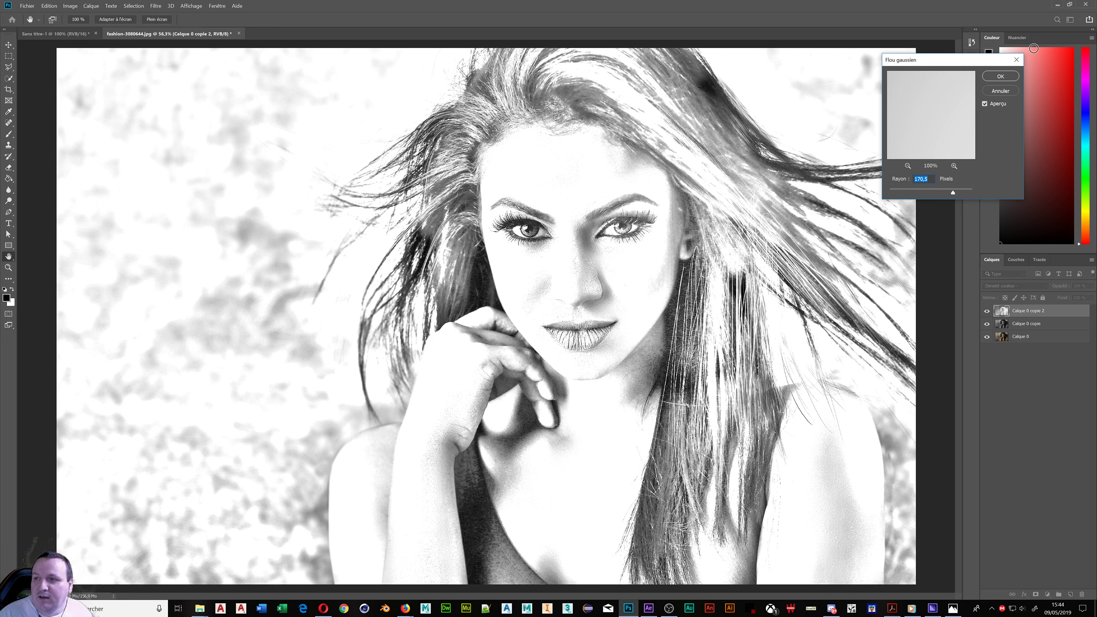
left_click(999, 78)
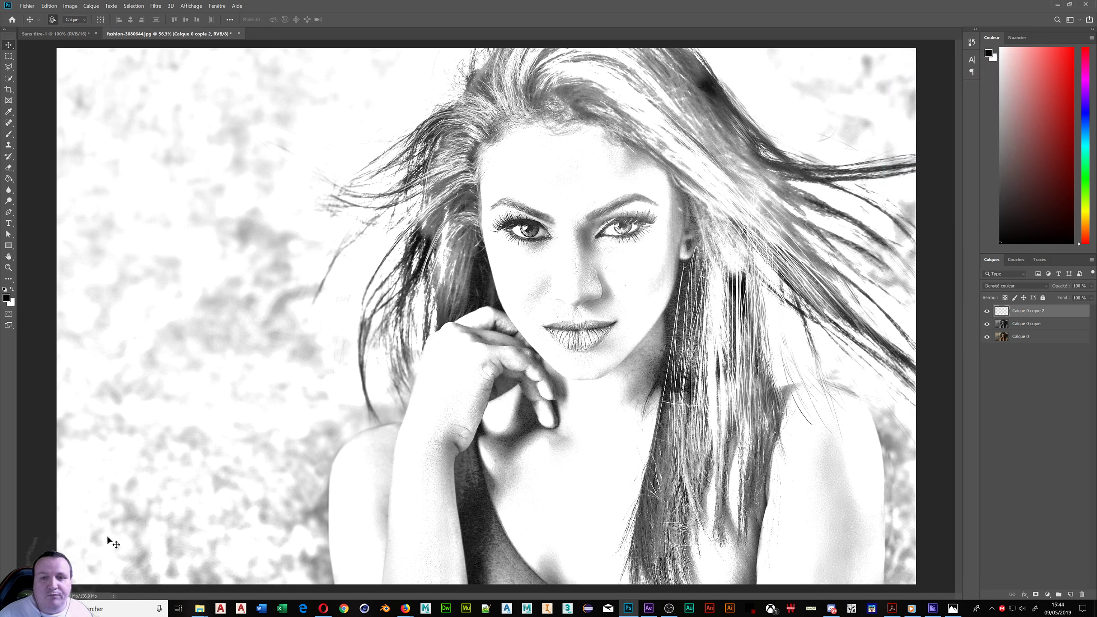
Merge the blurred and black-and-white layers, and raise the merged layer's black input level to about mid-range with Levels
left_click(1034, 323, "ctrl")
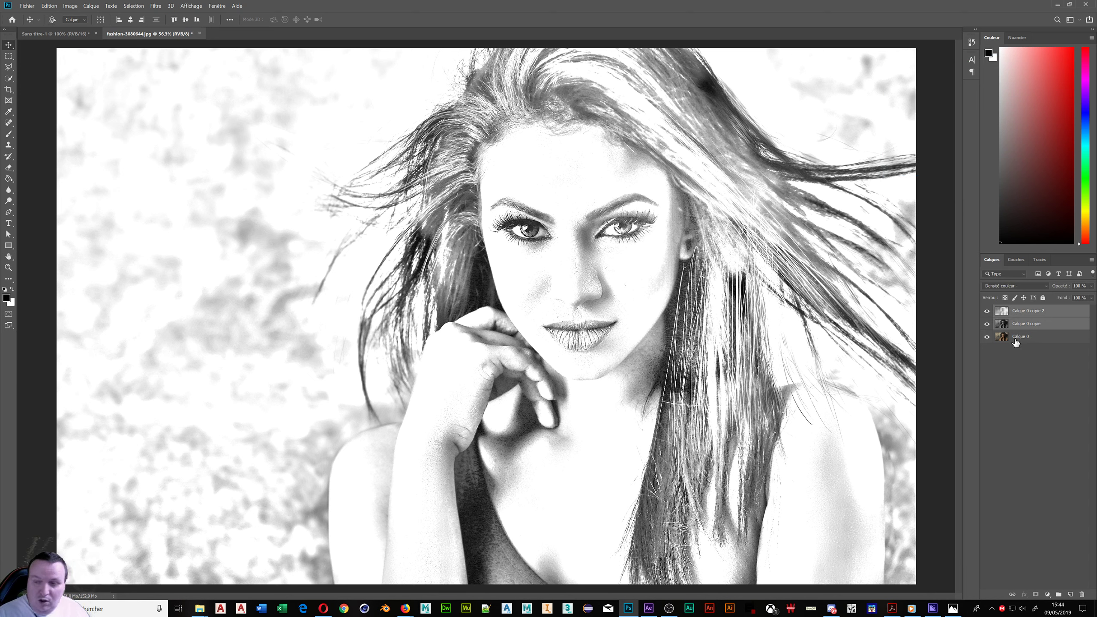
key("ctrl+e")
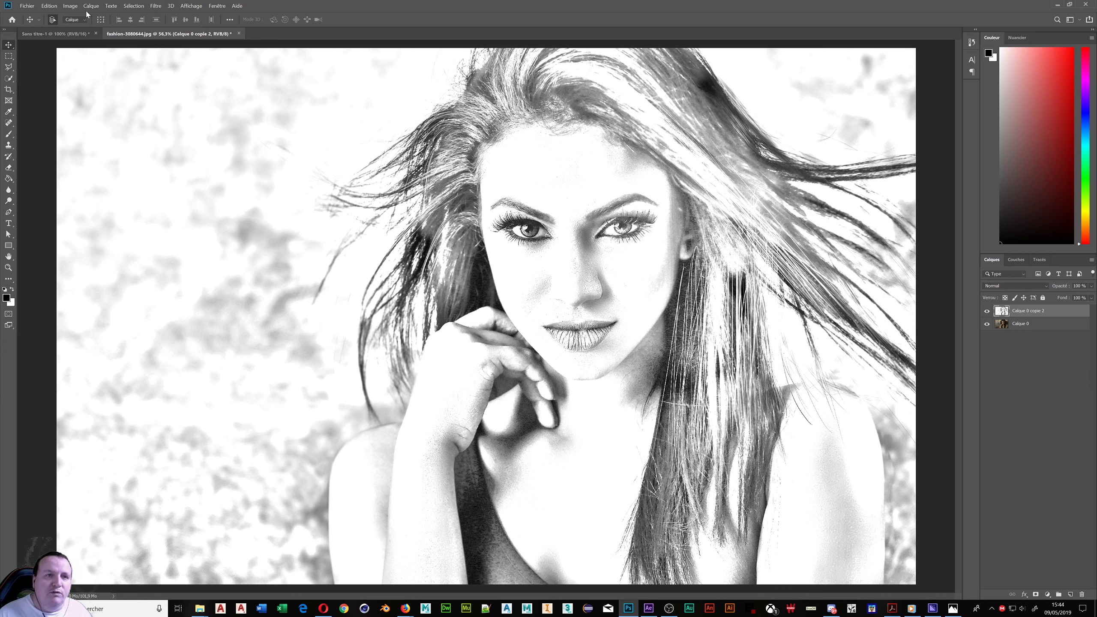
left_click(74, 9)
mouse_move(114, 27)
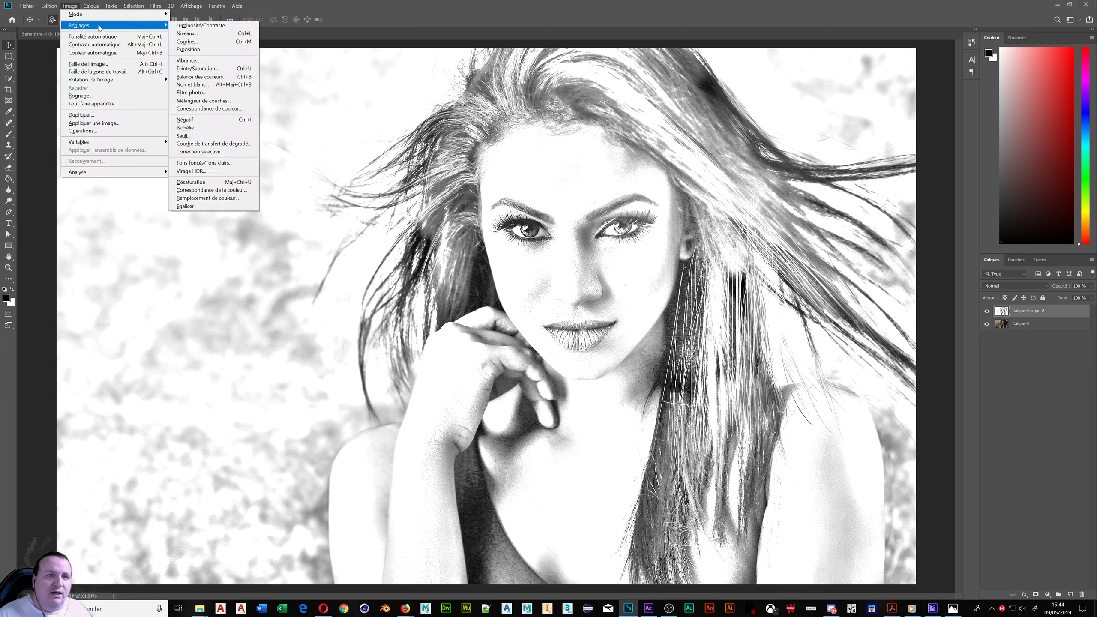
left_click(186, 34)
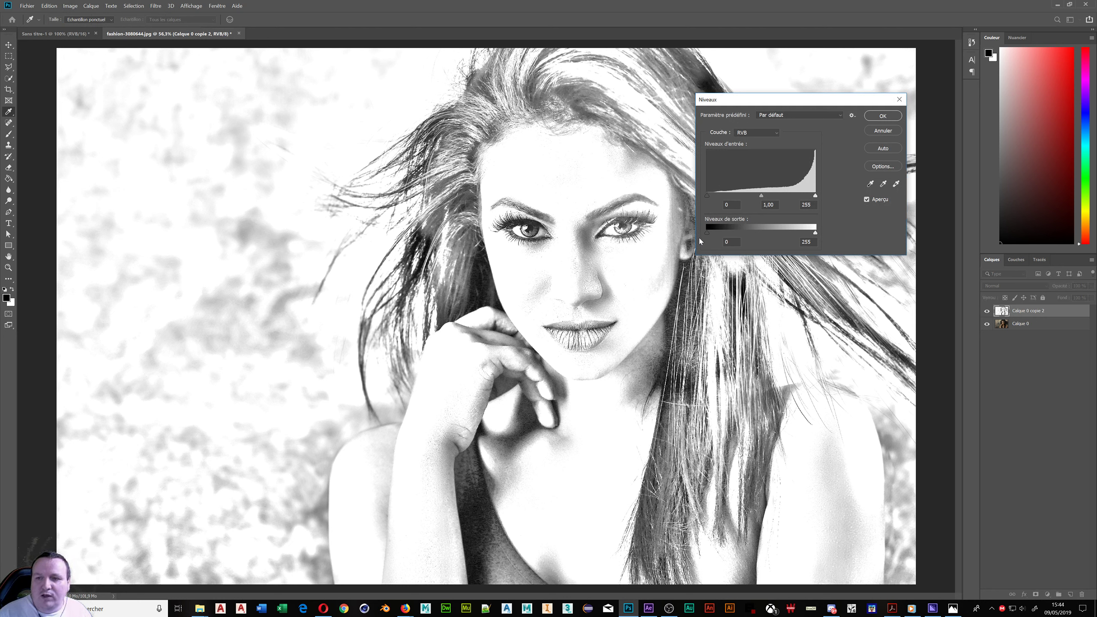
left_click_drag(708, 195, 761, 207)
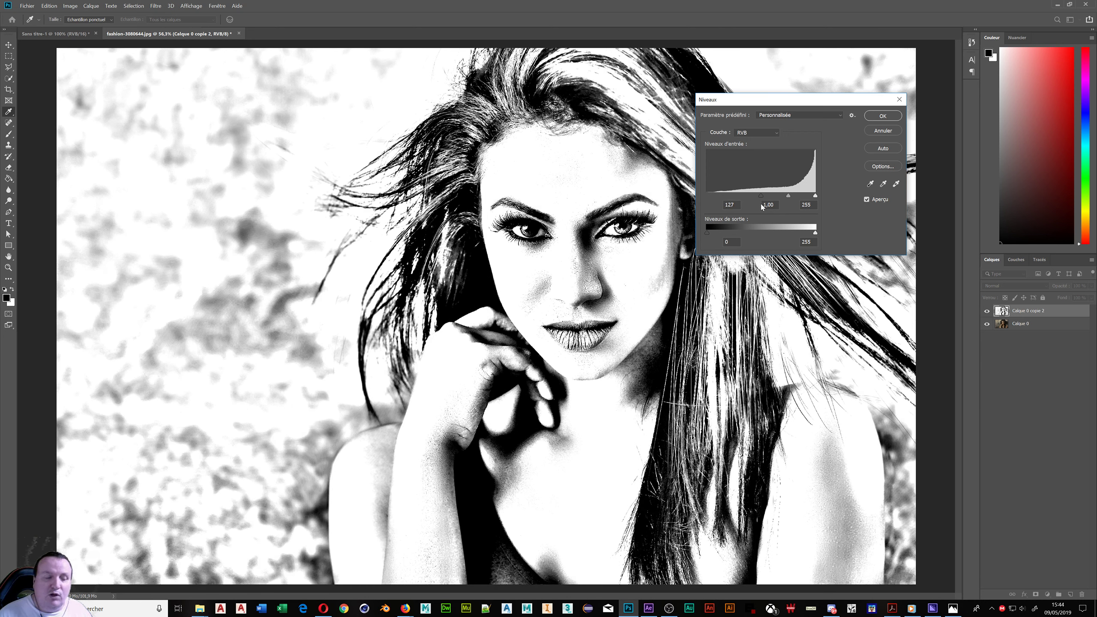
left_click_drag(764, 207, 765, 206)
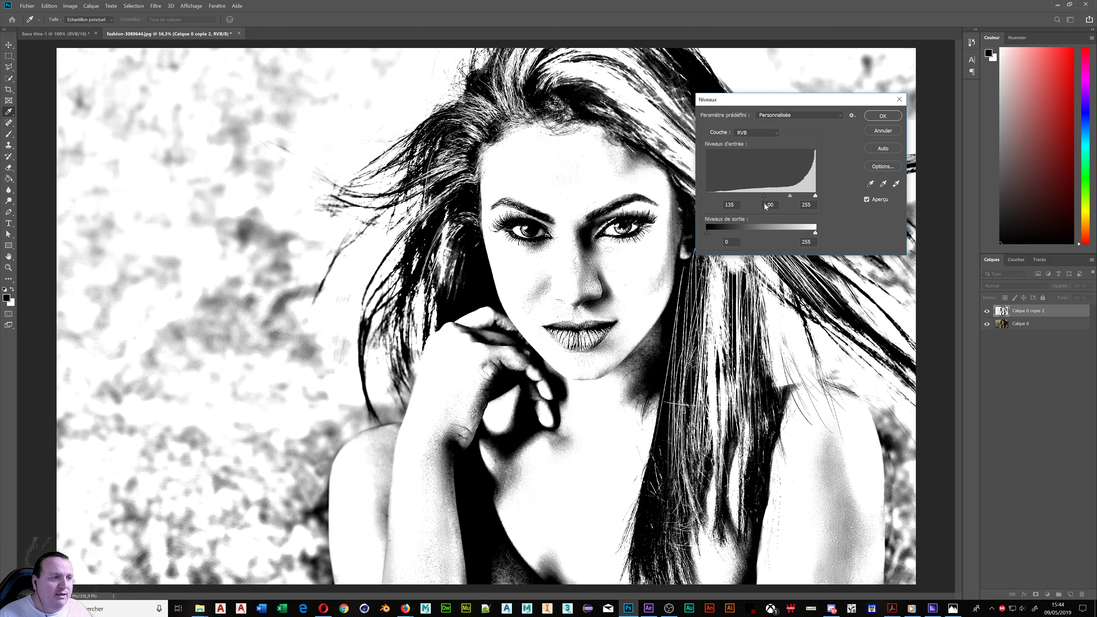
left_click_drag(764, 207, 762, 207)
left_click(881, 116)
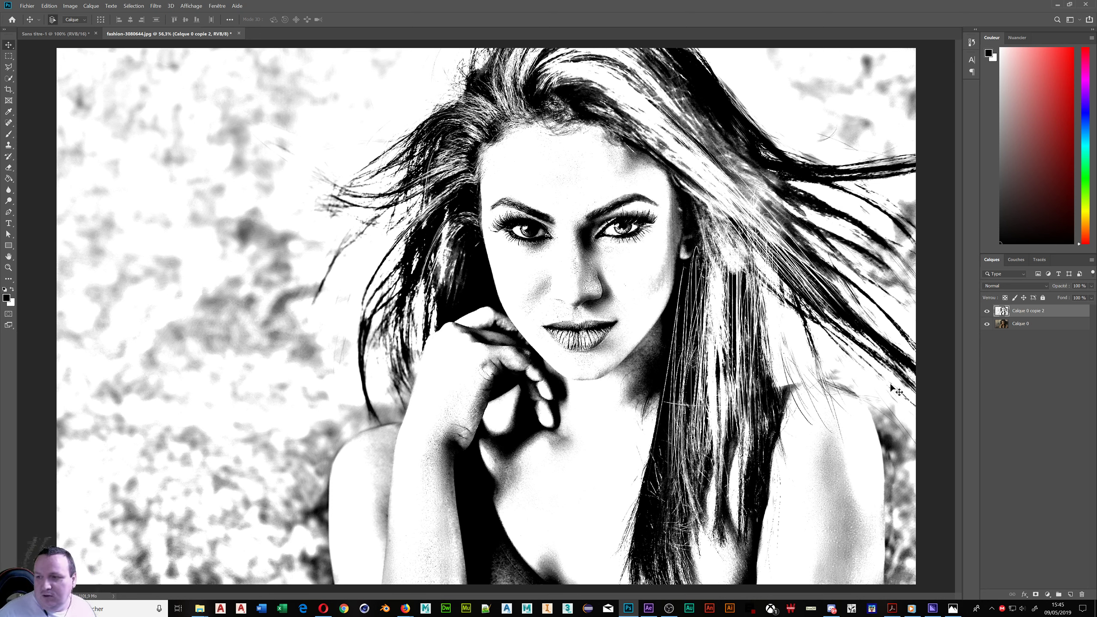
Add a layer mask to the merged sketch layer and set up the Gradient tool with a white-to-black gradient
left_click(1036, 595)
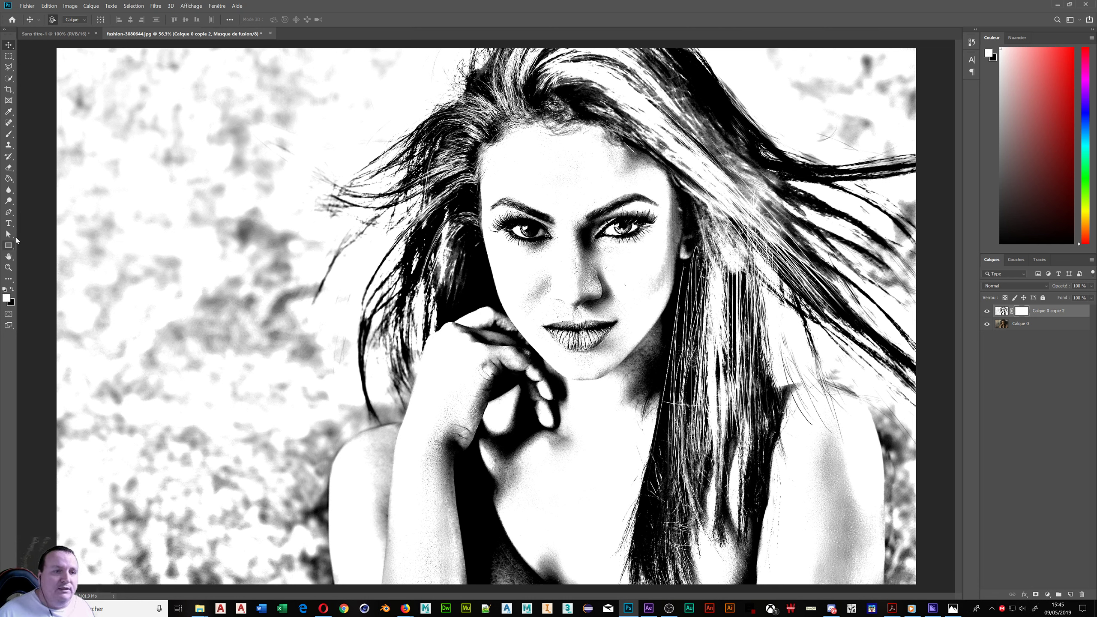
left_click(10, 181)
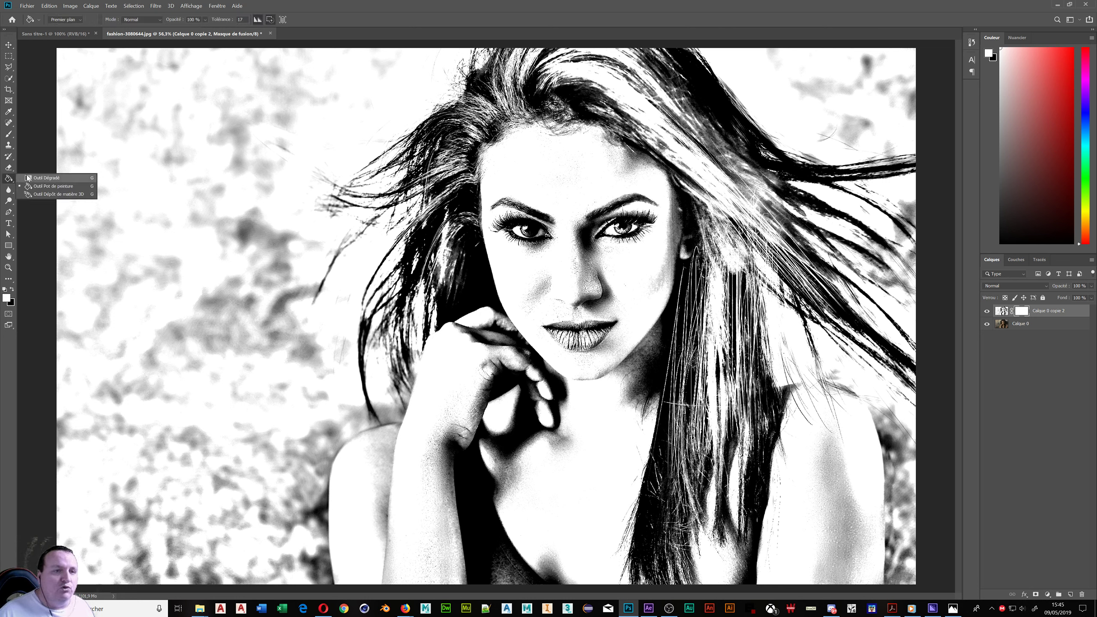
left_click(46, 178)
left_click(65, 19)
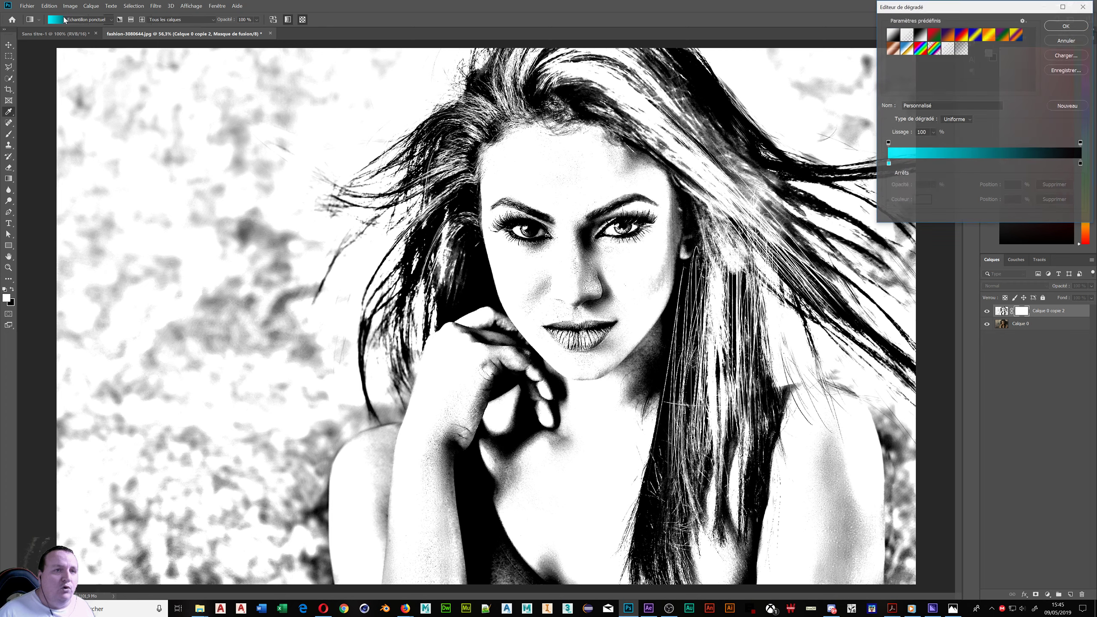
left_click(889, 163)
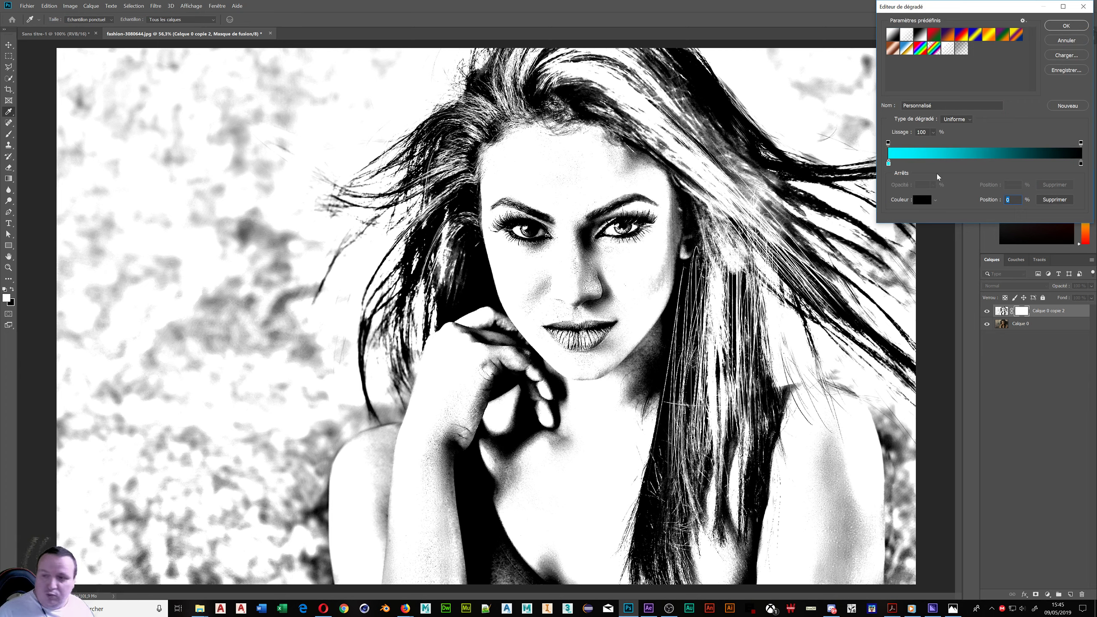
left_click(919, 202)
left_click(849, 28)
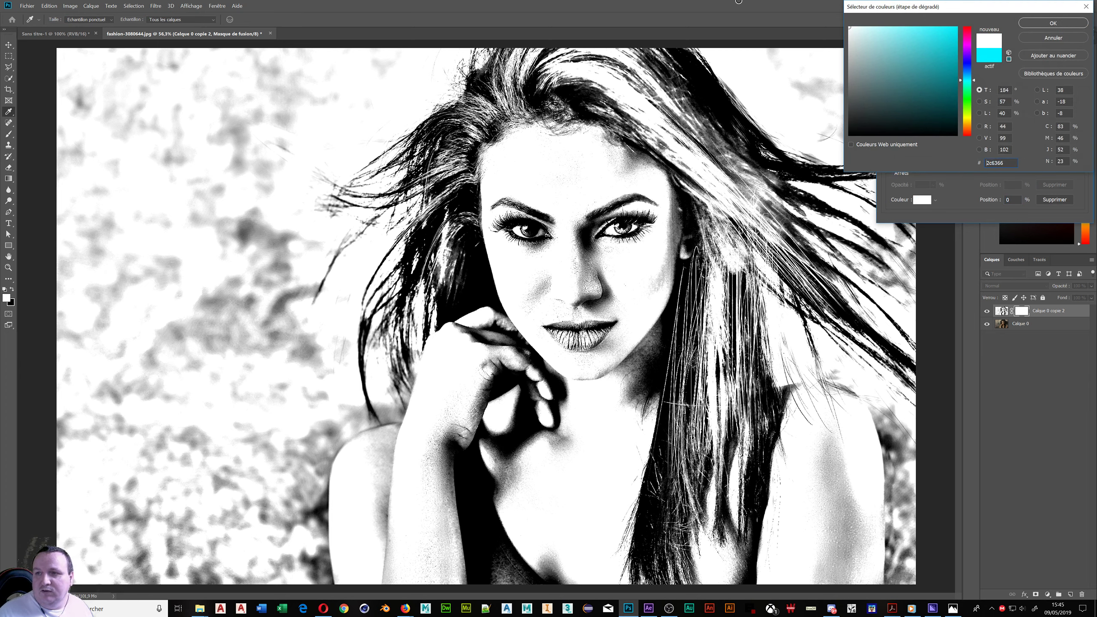
left_click(1039, 24)
left_click(1066, 25)
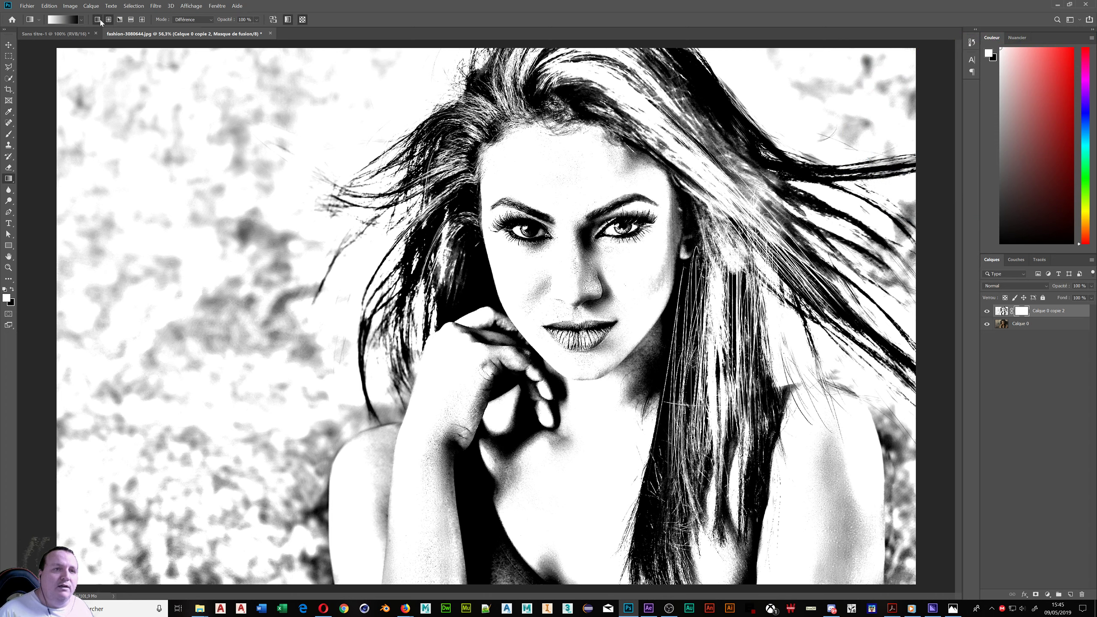
Draw a short horizontal gradient in Normal mode across the face on the mask, fading the sketch into the colour photo
left_click_drag(678, 295, 237, 294)
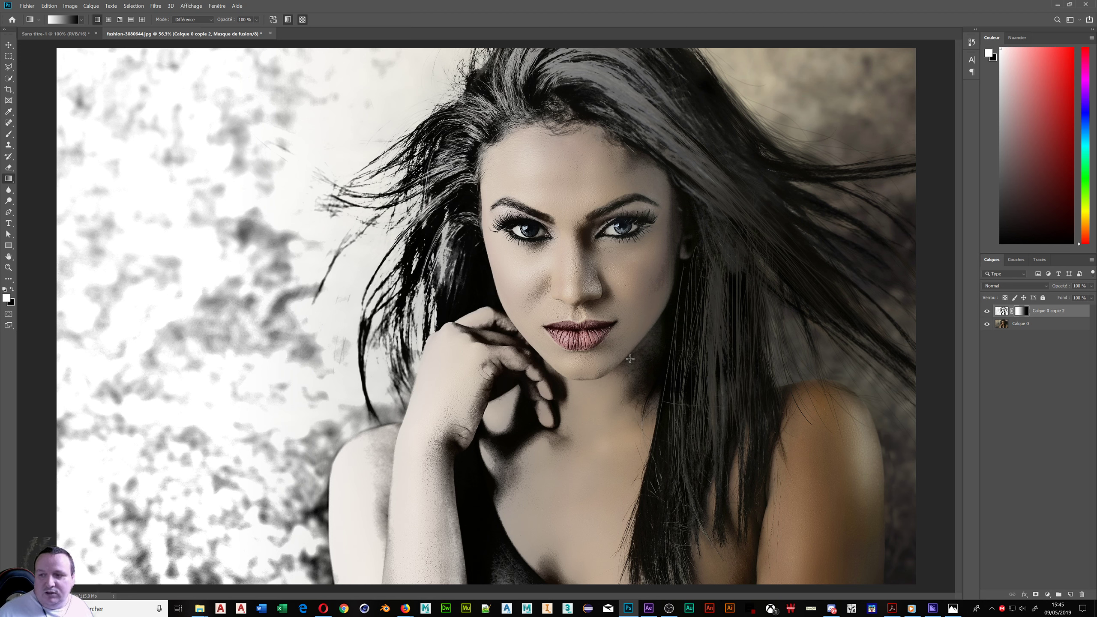
left_click(206, 19)
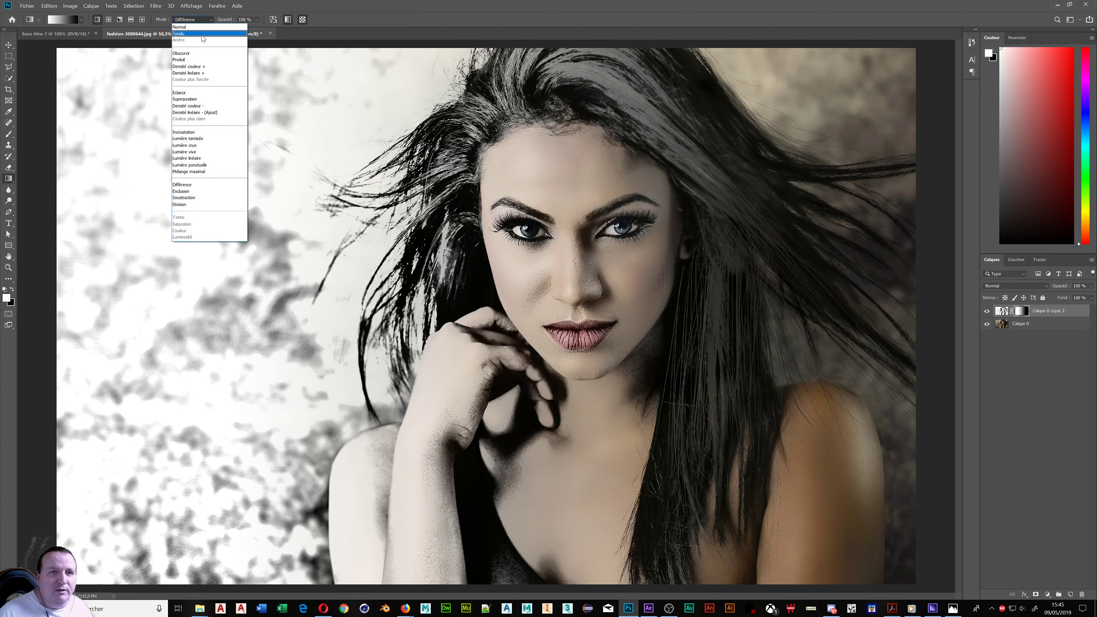
left_click(197, 30)
left_click_drag(649, 341, 610, 348)
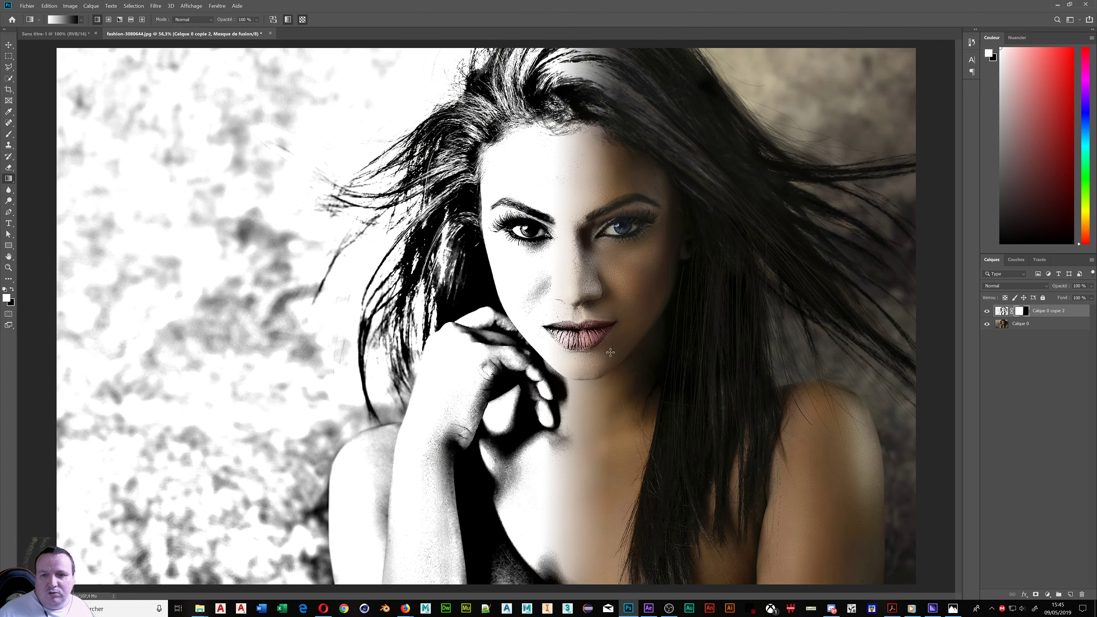